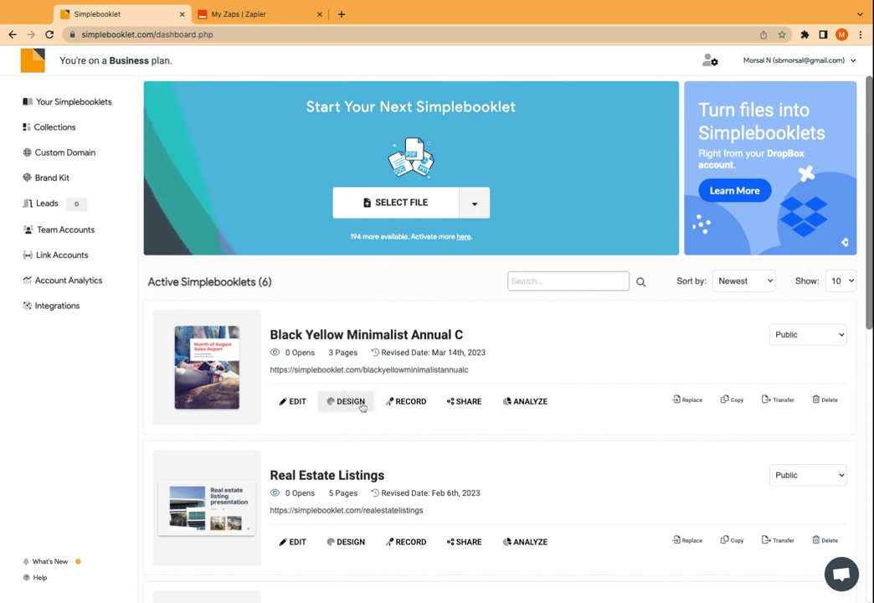
Open the Message Me settings in the navbar customization of the Black Yellow Minimalist Annual C booklet's design.
click(358, 405)
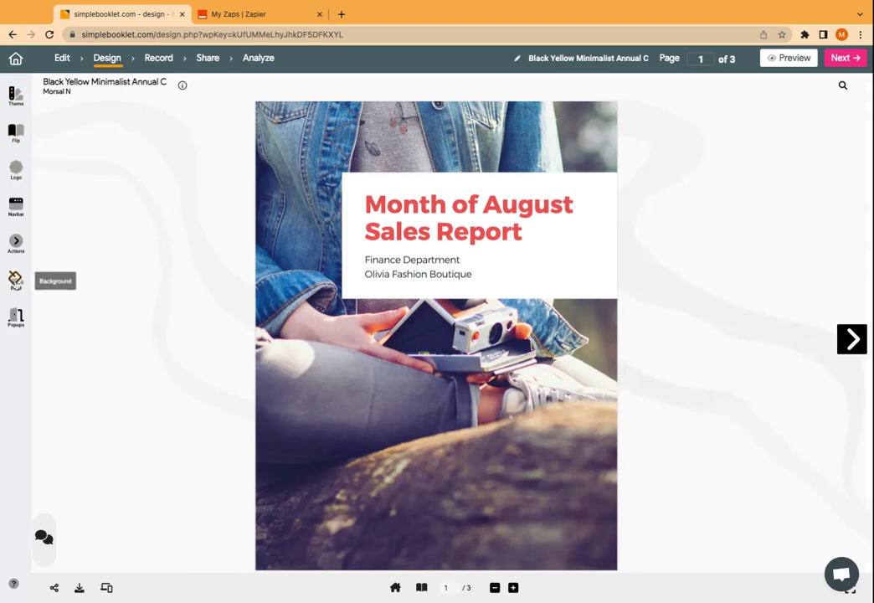
click(16, 207)
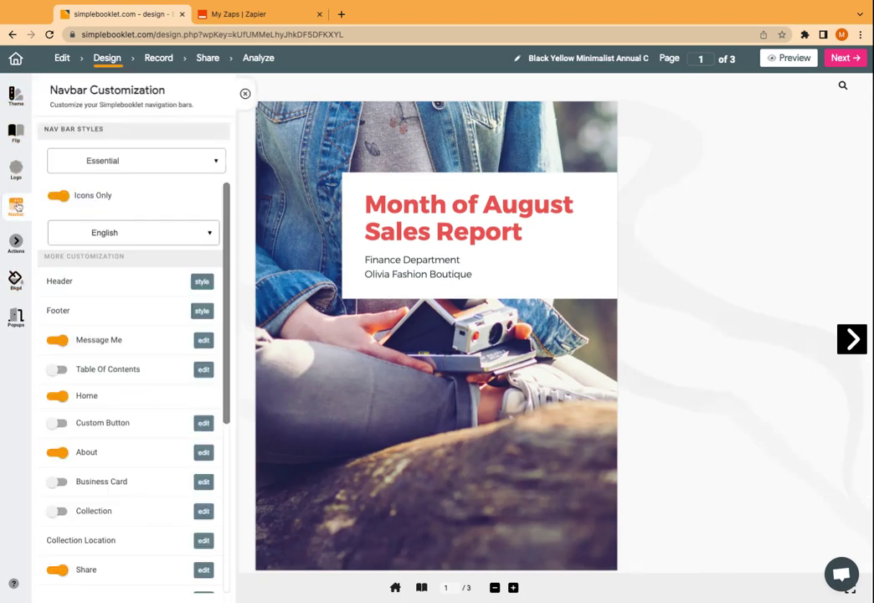
scroll(111, 310, down, 1)
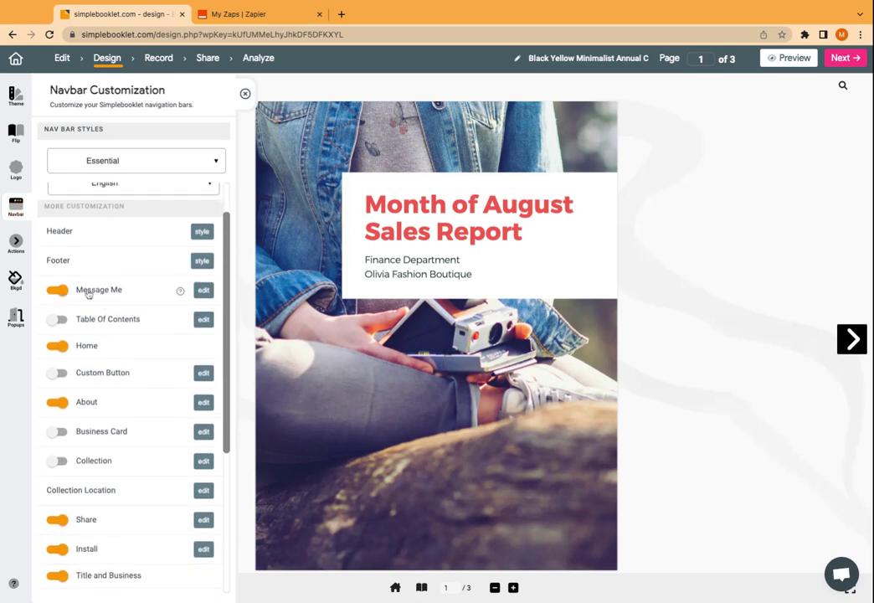
mouse_move(181, 293)
click(205, 290)
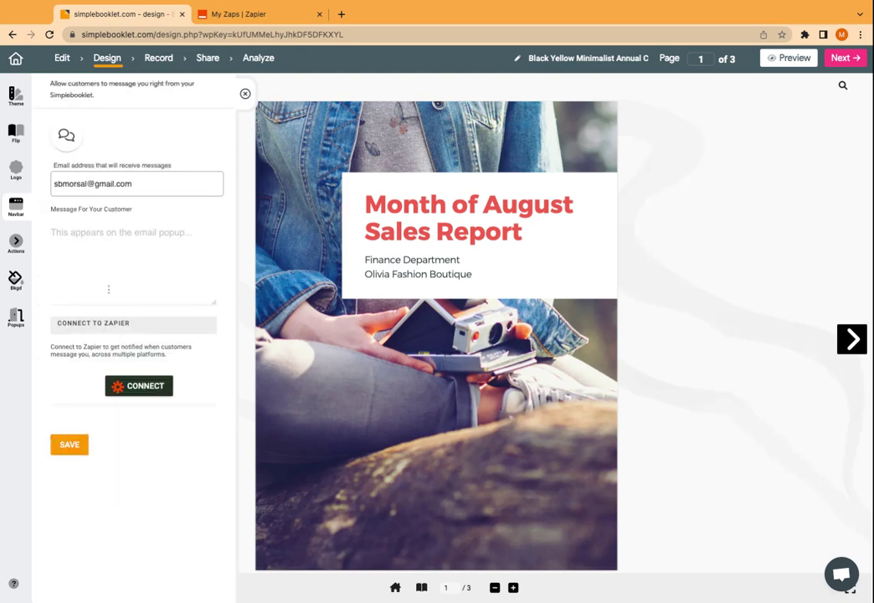
Set the Message Me customer message to "Let me know what you think." and save it.
click(124, 243)
text(Let me kn)
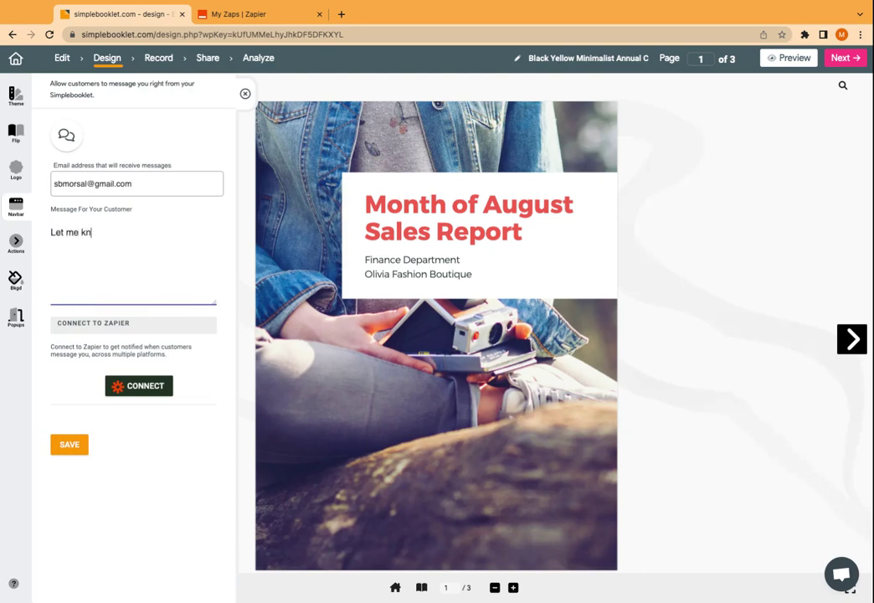
text(ow what you think.)
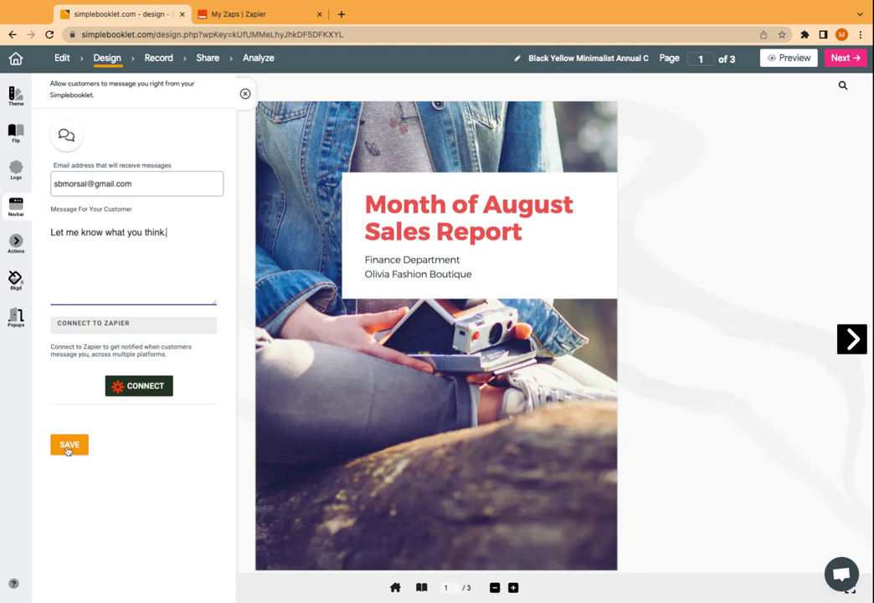
click(68, 447)
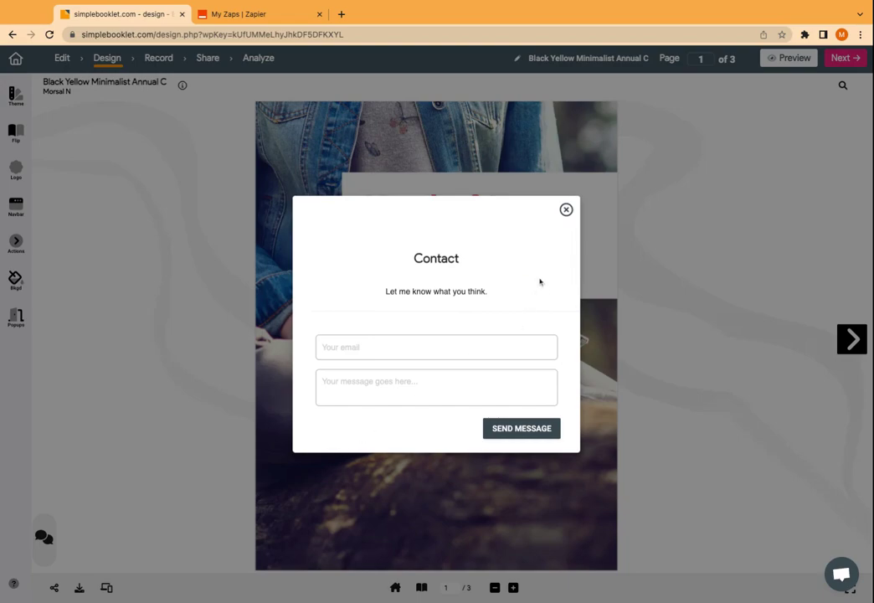
Switch to Zapier and create a new Zap with Simplebooklet (1.0.0) as the trigger app.
click(251, 14)
click(217, 198)
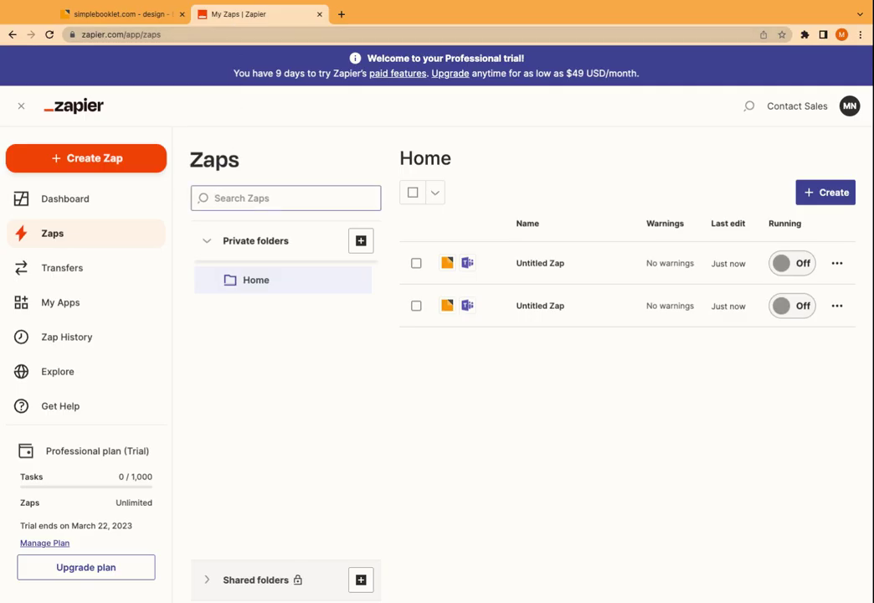
click(132, 163)
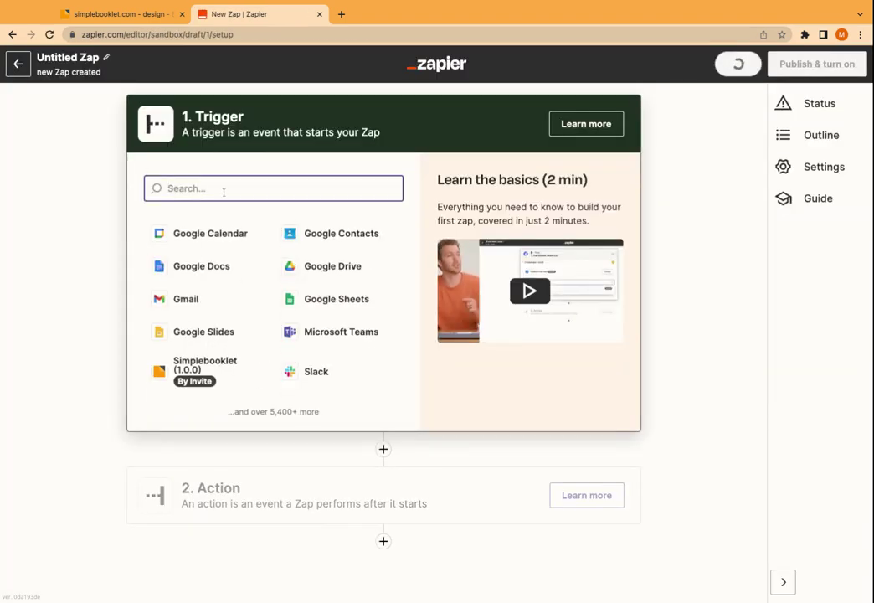
text(simlebooklet)
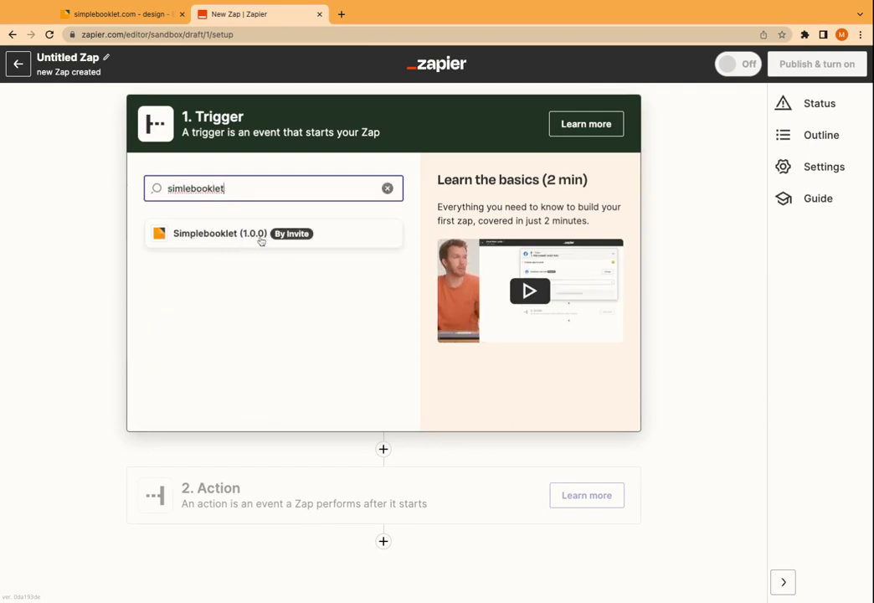
click(260, 240)
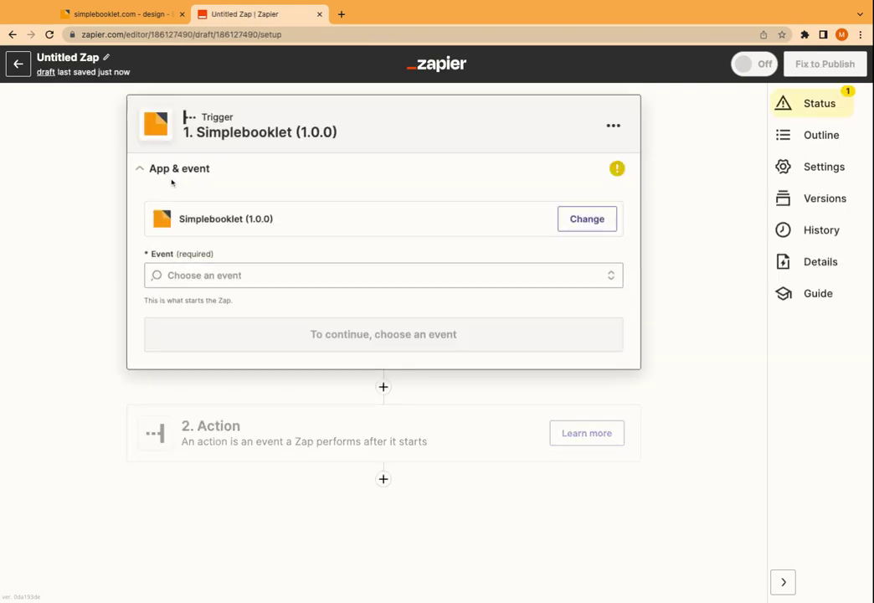
Set the trigger event to Simplebooklet Activity Notification and accept the connected Simplebooklet account.
click(189, 269)
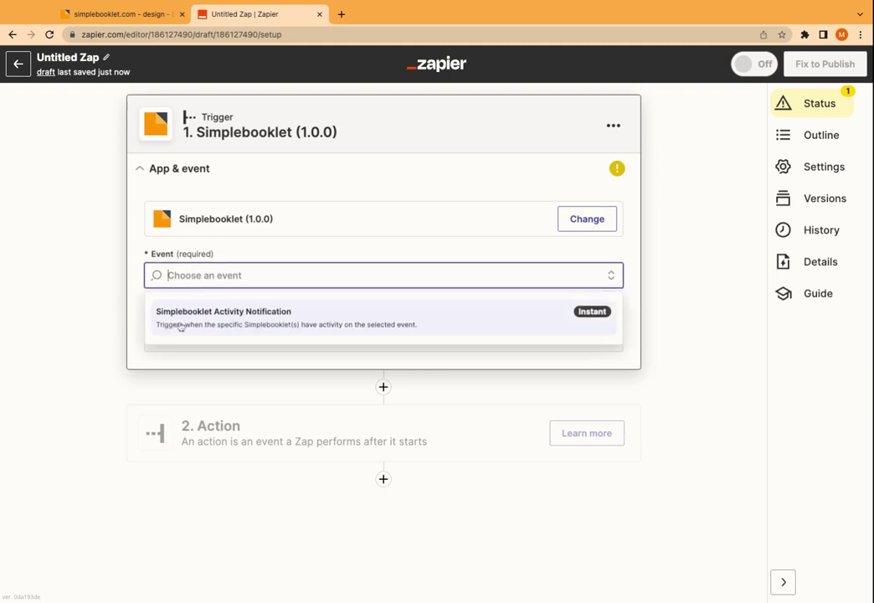
click(338, 328)
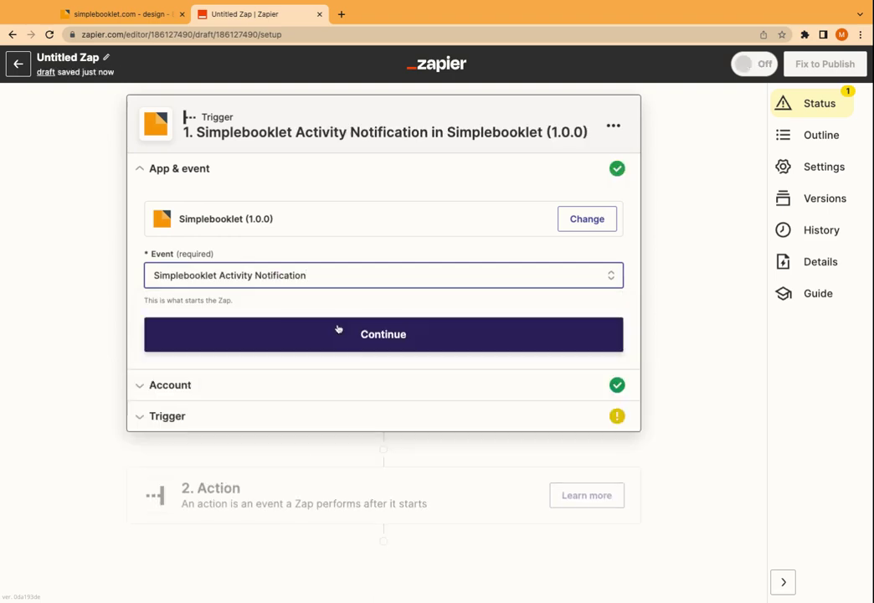
click(419, 338)
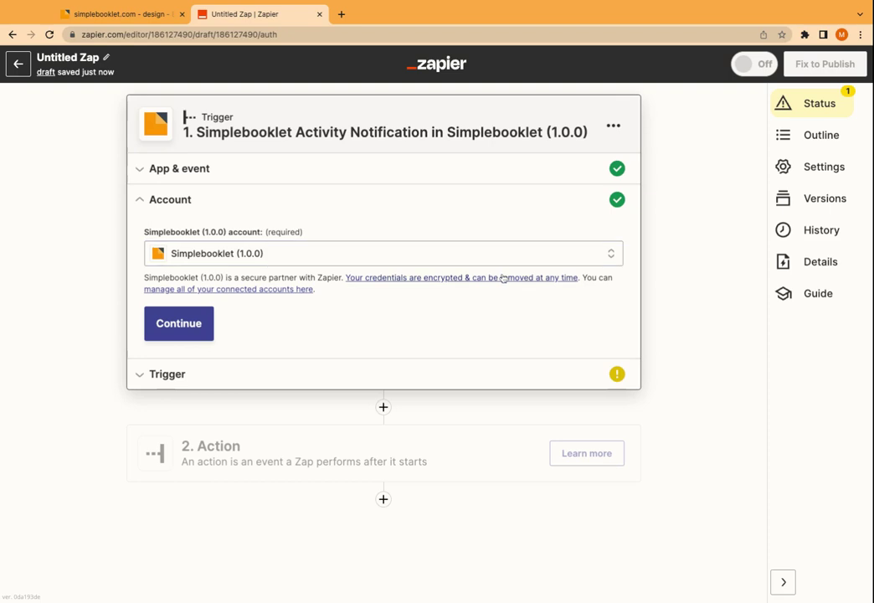
click(199, 332)
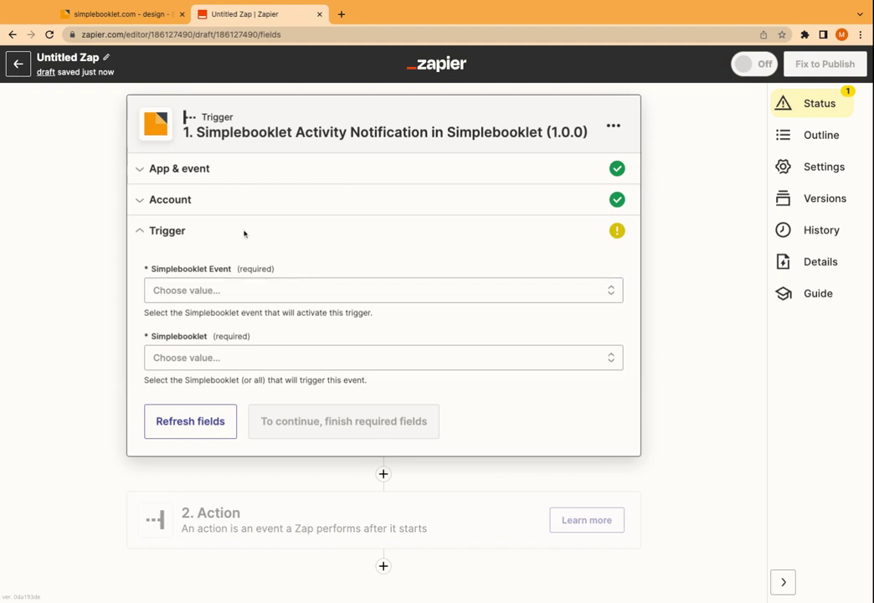
Set the trigger's Simplebooklet event to Message Me and its Simplebooklet to Black Yellow Minimalist Annual C.
click(217, 293)
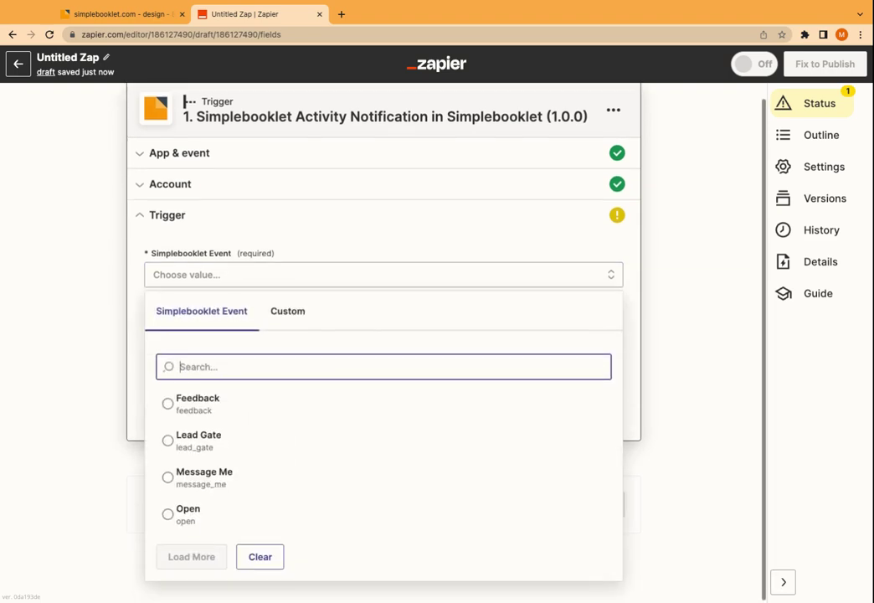
click(232, 482)
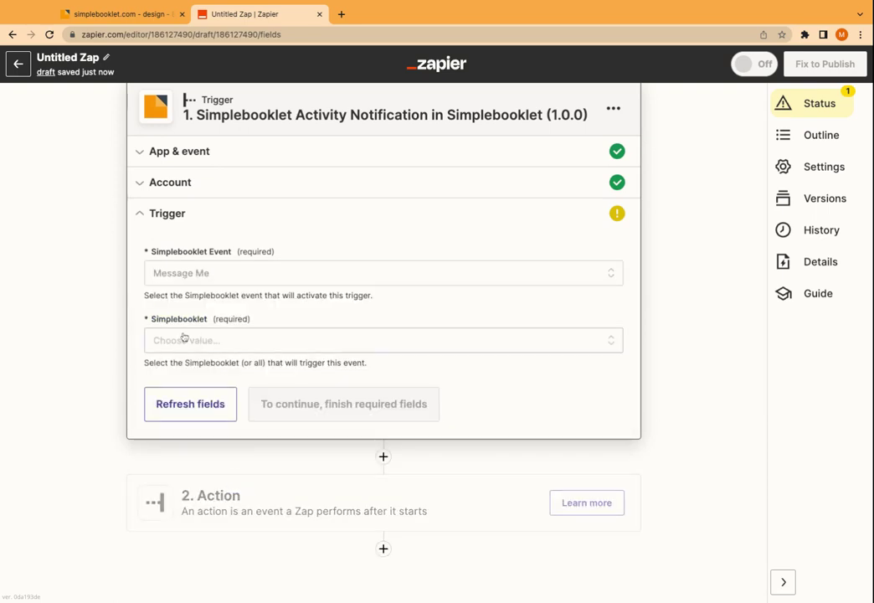
click(206, 341)
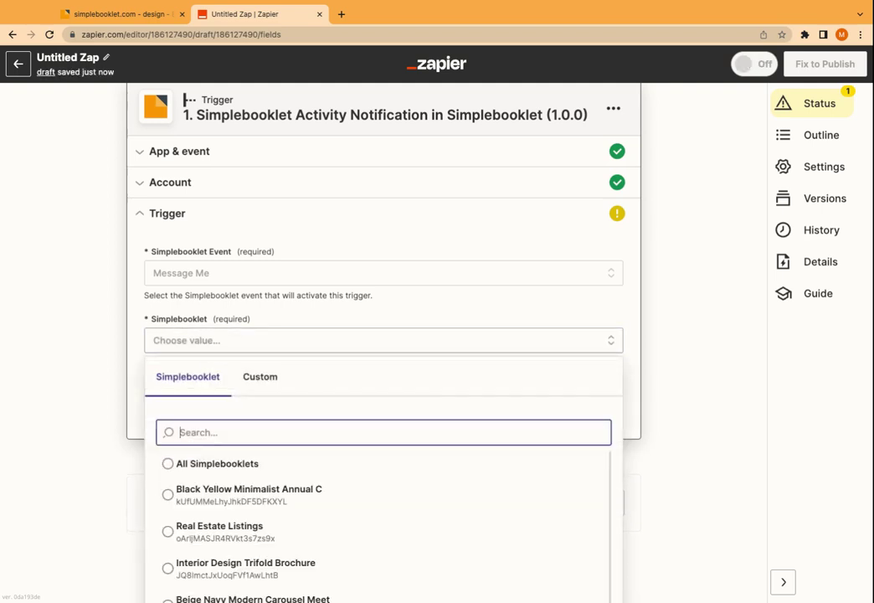
scroll(376, 377, down, 2)
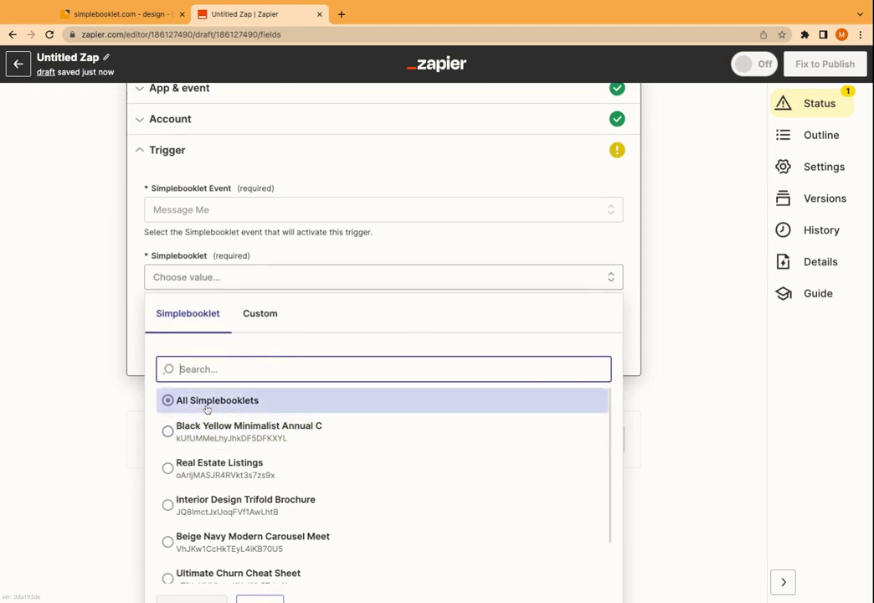
click(297, 436)
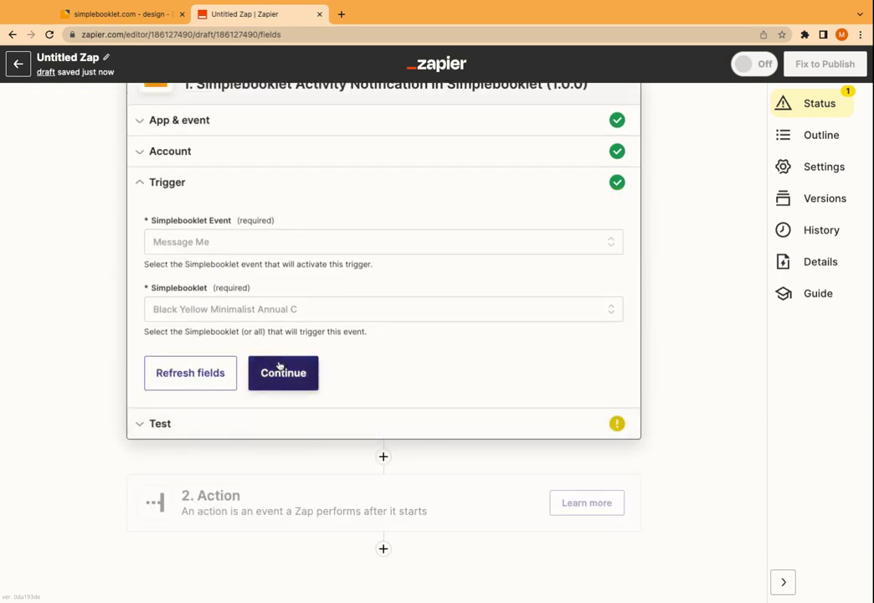
Test the Simplebooklet trigger and continue to the Zap's action setup.
click(295, 381)
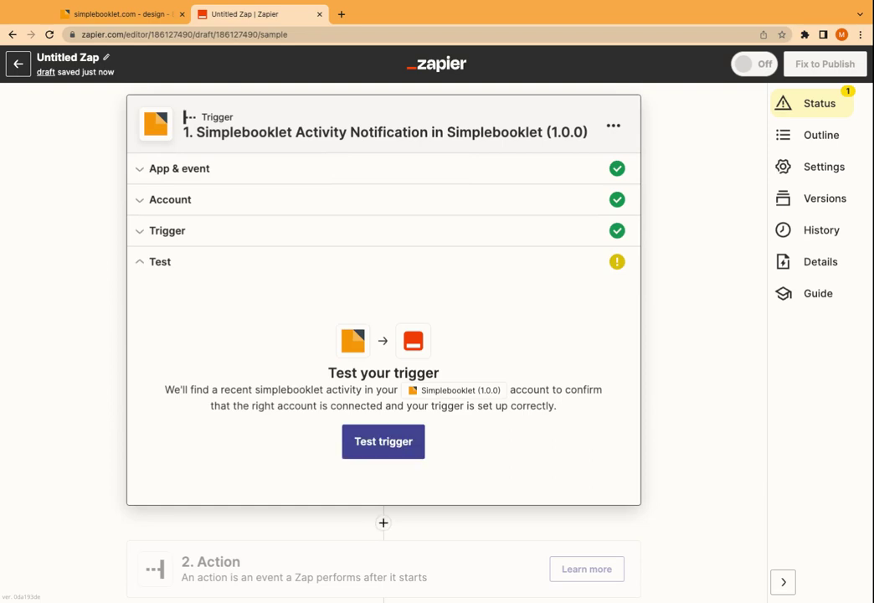
click(409, 451)
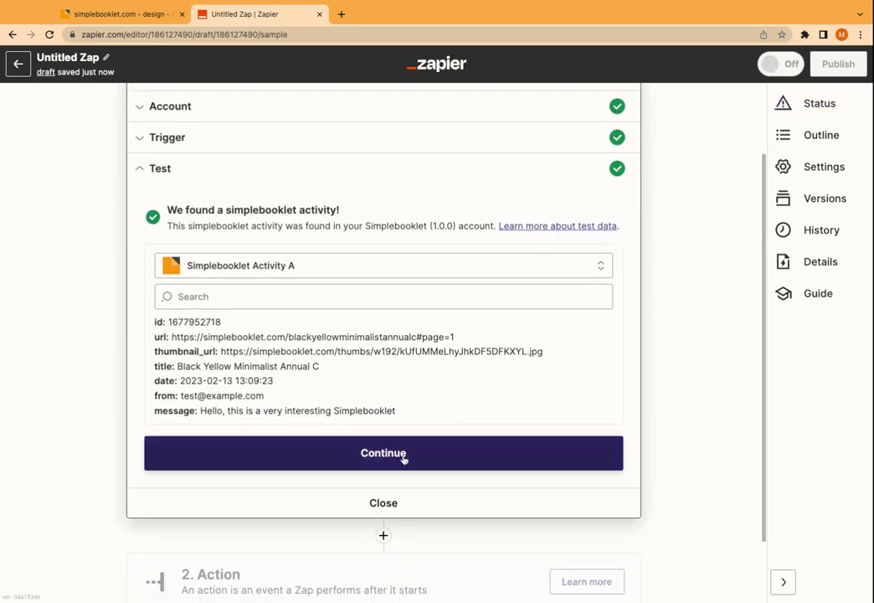
click(434, 460)
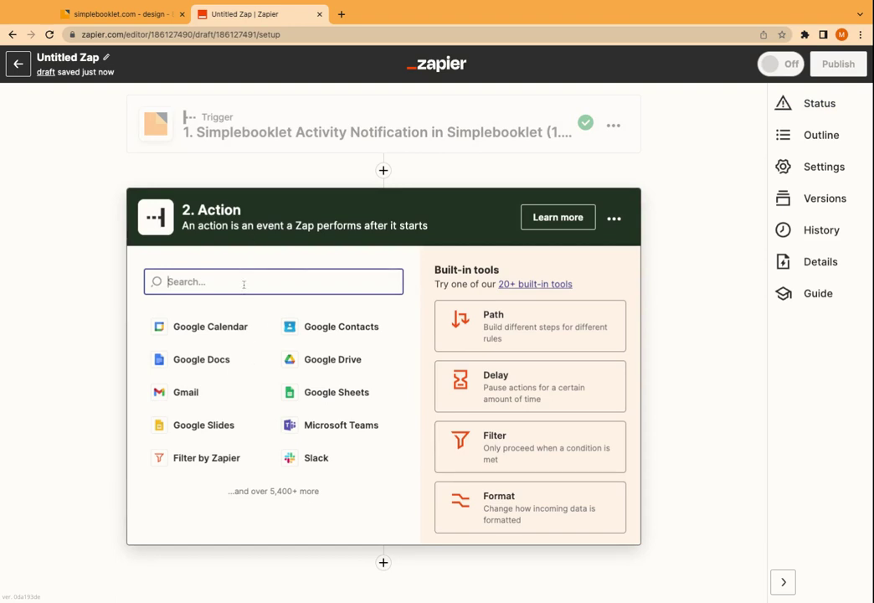
Choose Microsoft Teams with the Send Channel Message event as the Zap's action and accept the connected Teams account.
click(382, 434)
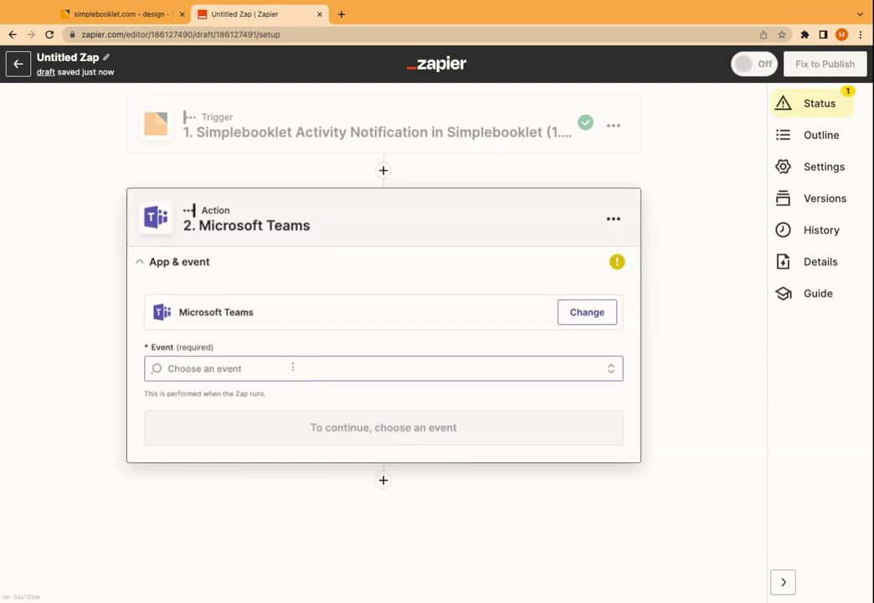
click(293, 367)
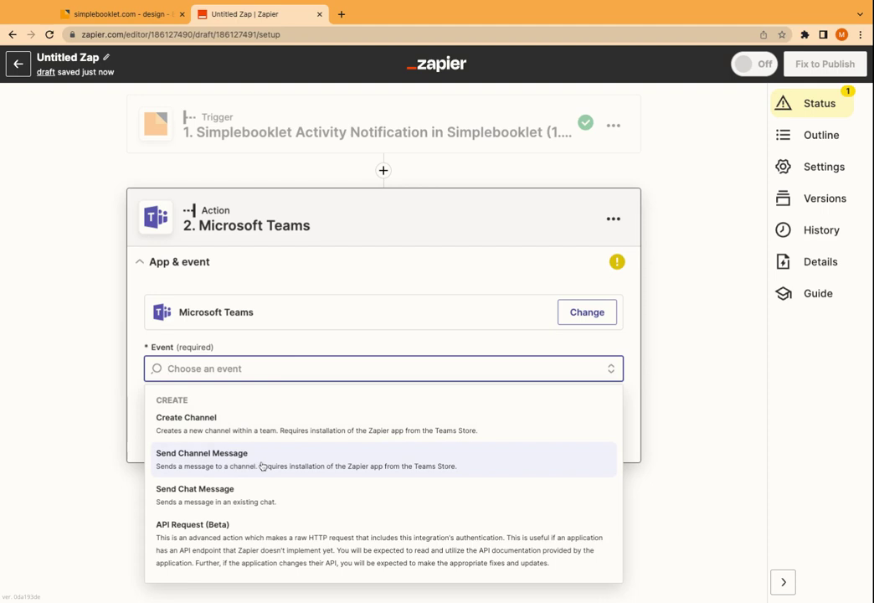
click(262, 465)
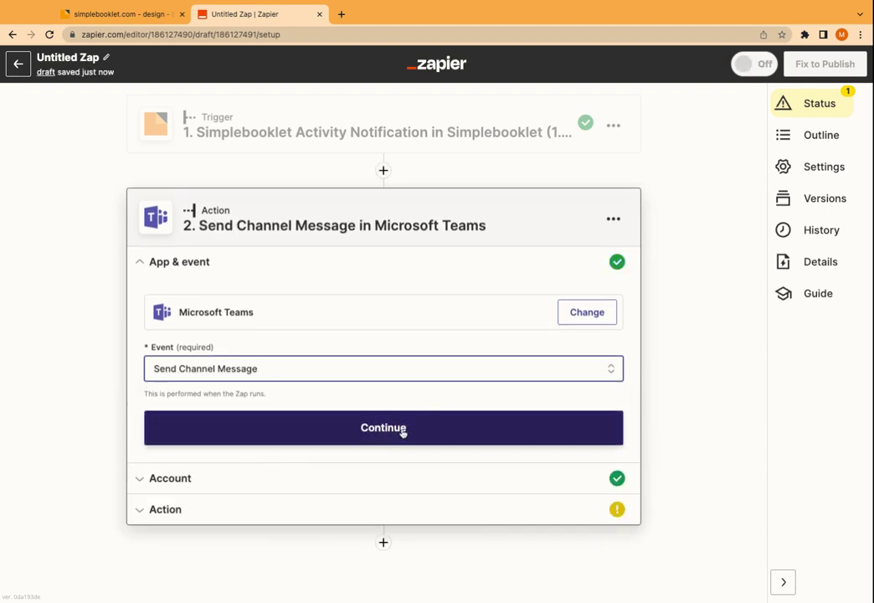
click(410, 432)
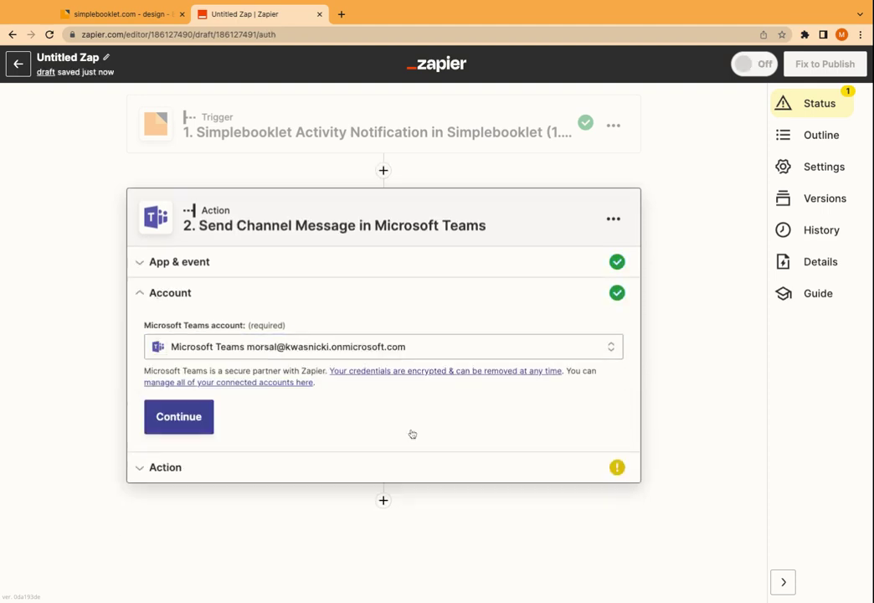
click(205, 426)
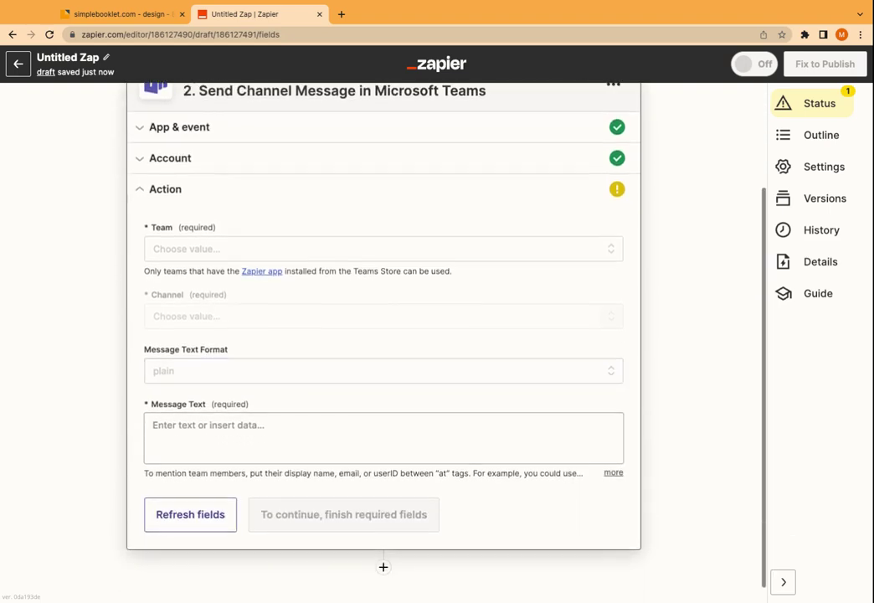
Set the channel message's team to SB Testing, its channel to General and its text format to plain.
click(240, 251)
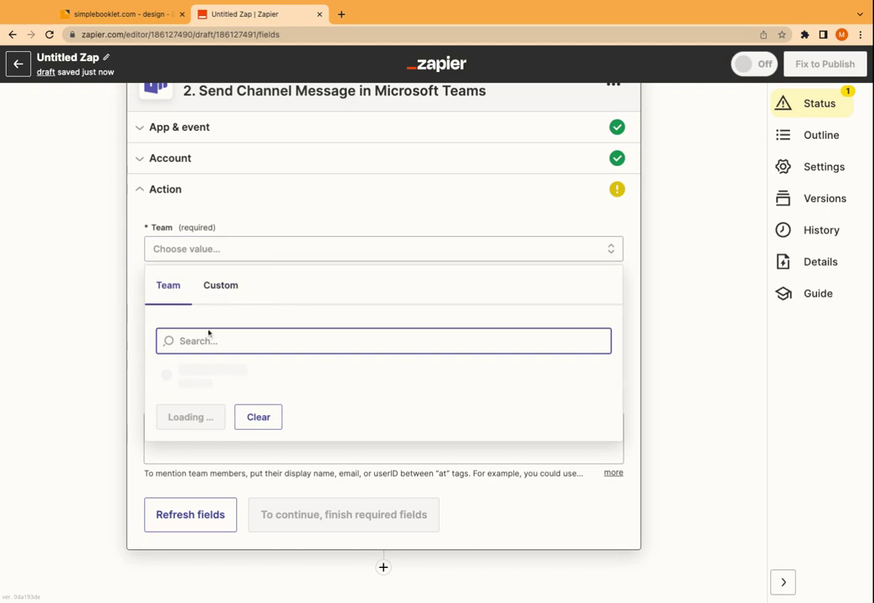
click(223, 384)
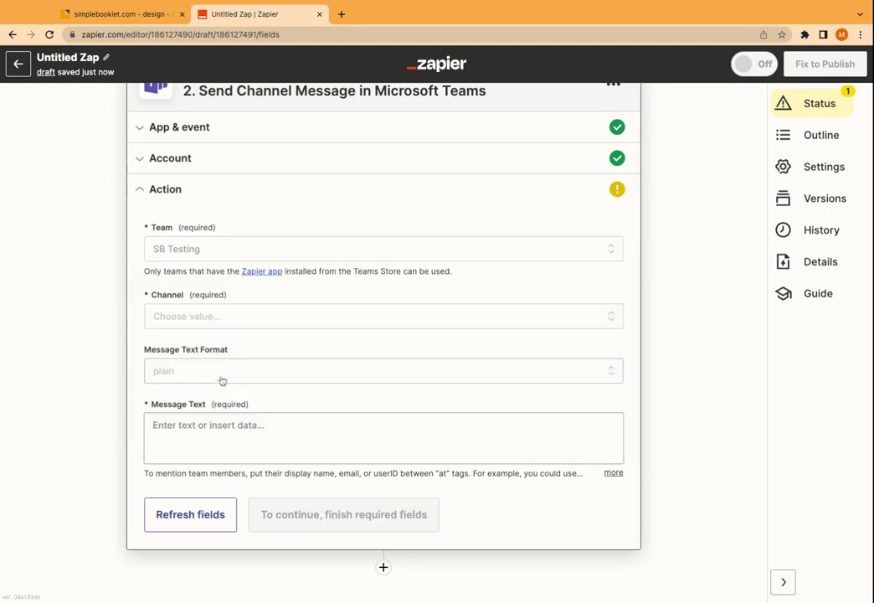
click(235, 318)
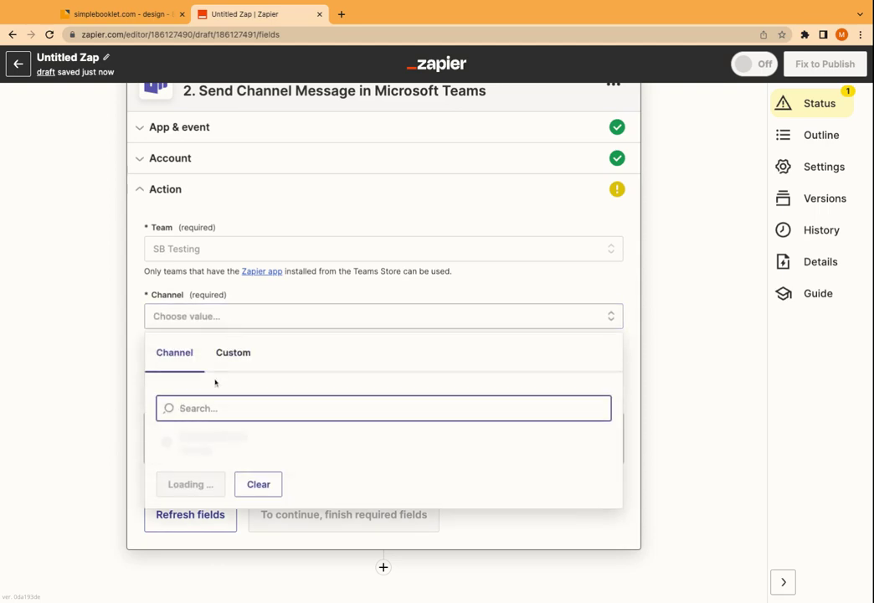
scroll(270, 438, down, 1)
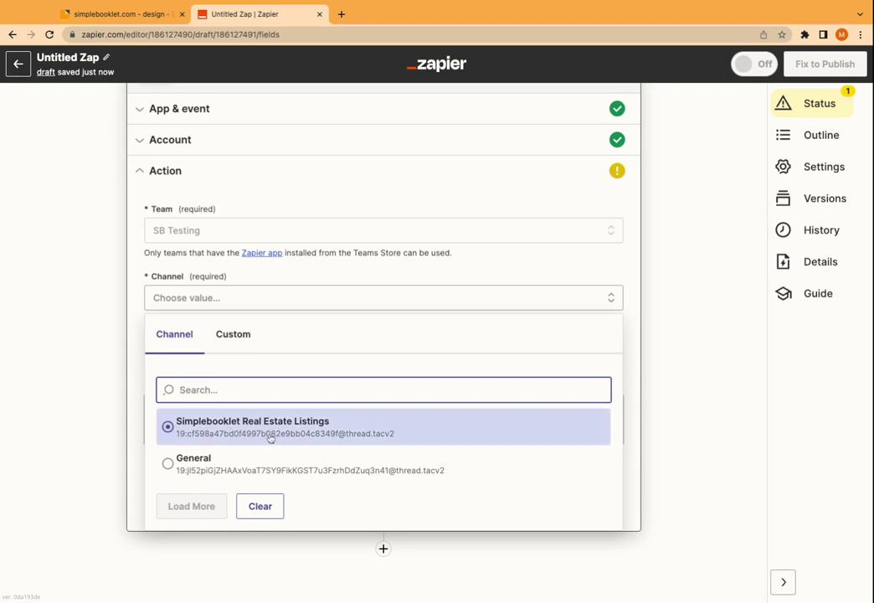
click(227, 470)
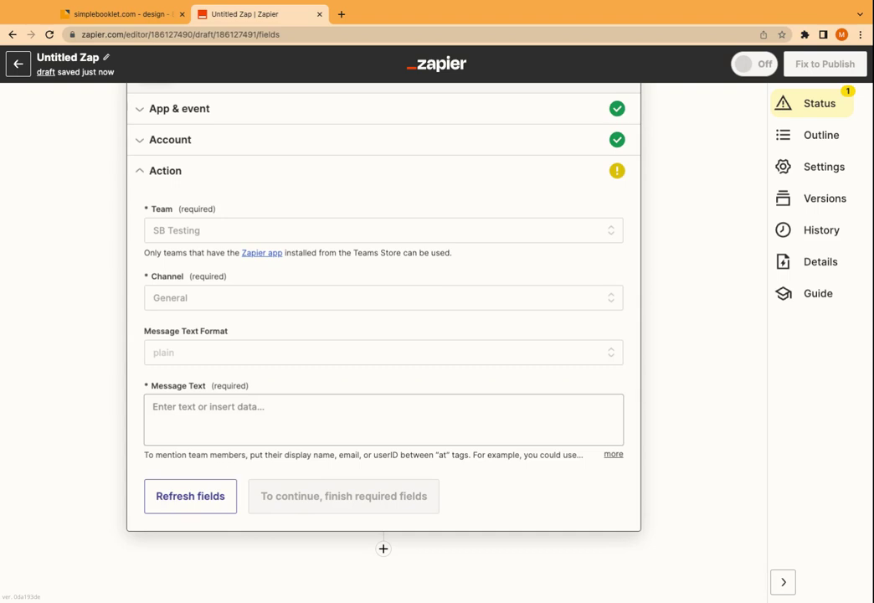
click(202, 355)
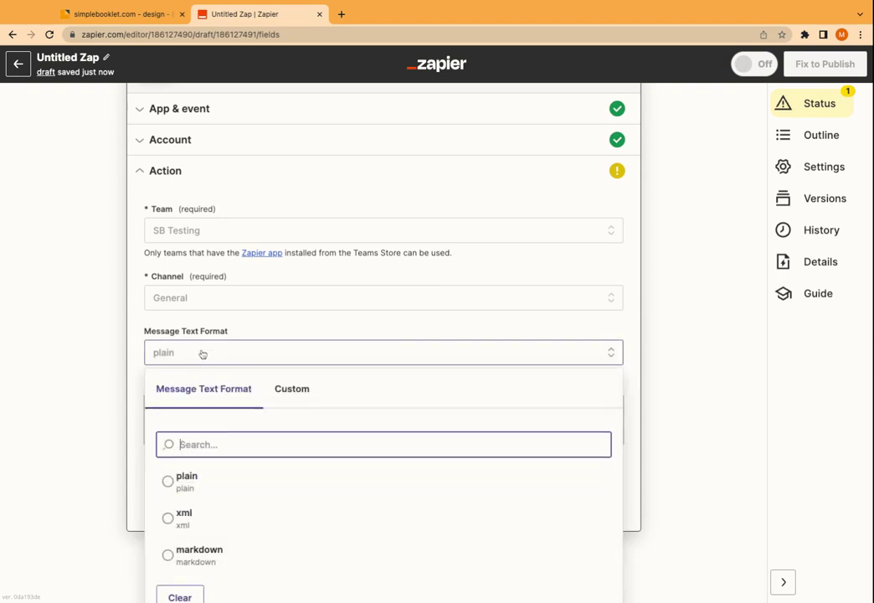
click(190, 483)
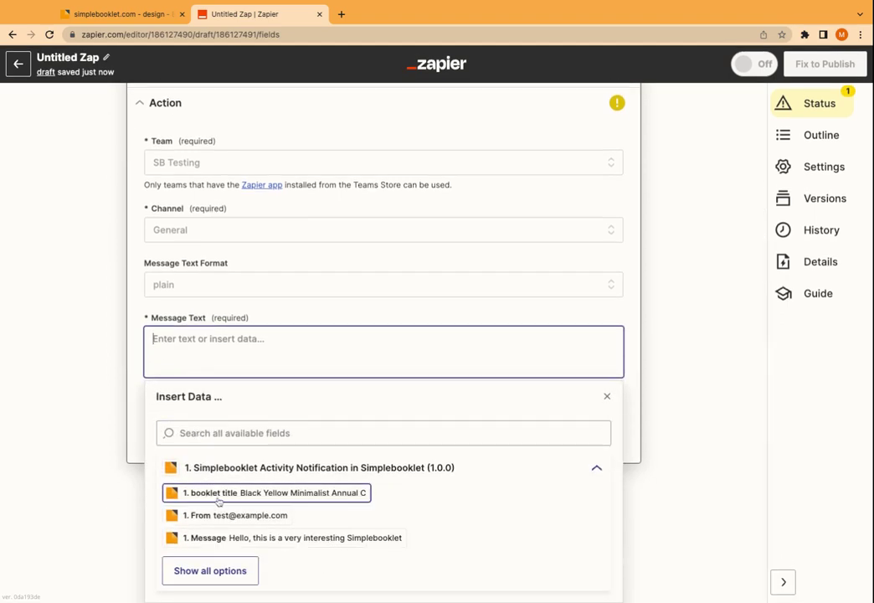
Compose the channel message text from the trigger's booklet title, From and Message fields and continue to the action's test.
click(217, 496)
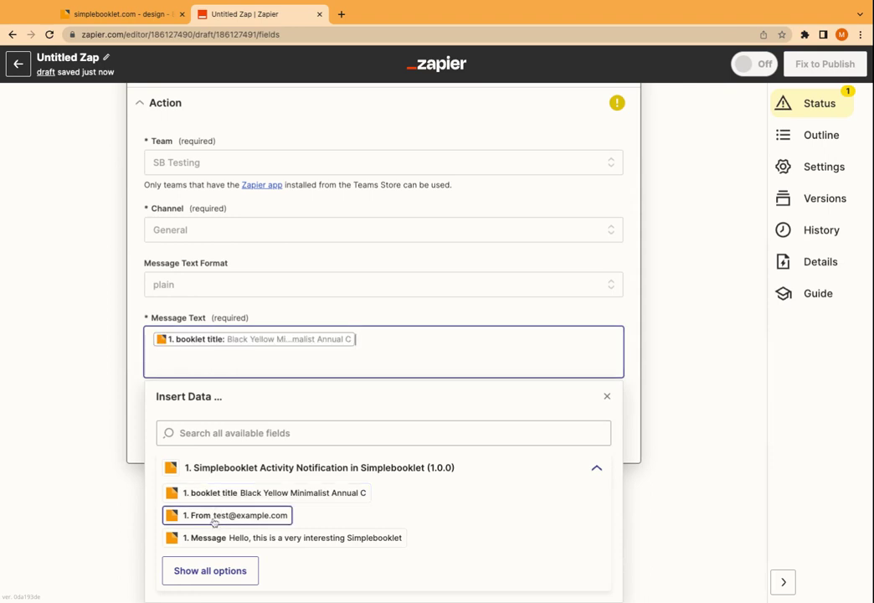
click(214, 520)
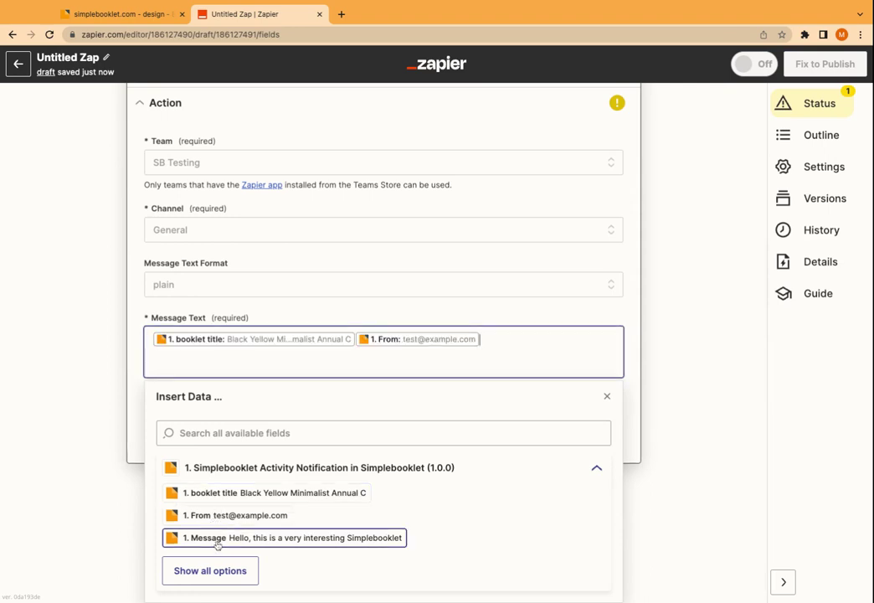
click(217, 540)
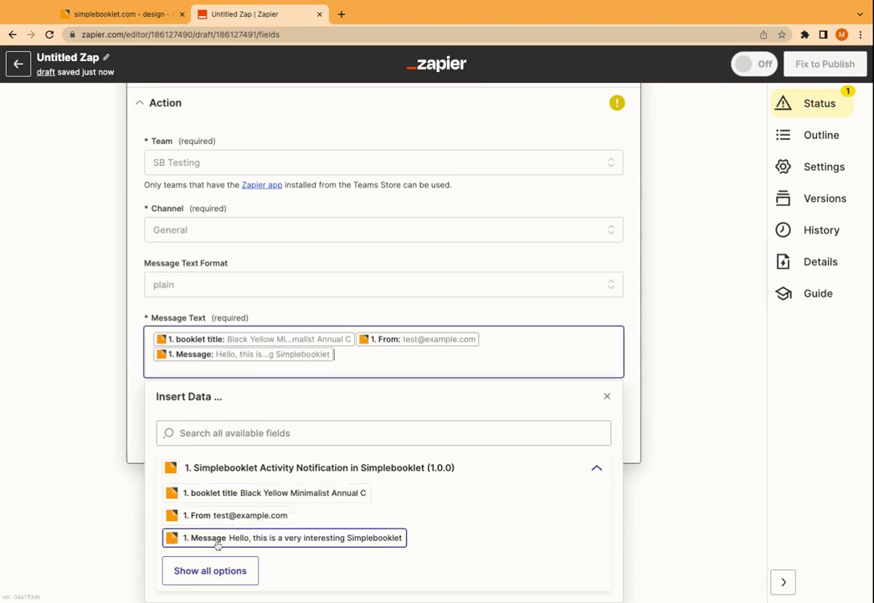
click(139, 411)
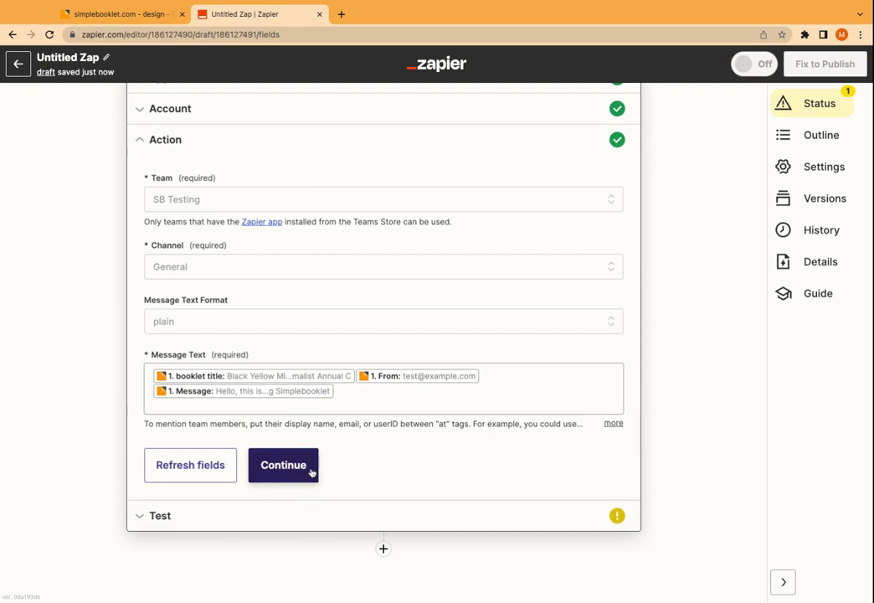
click(283, 465)
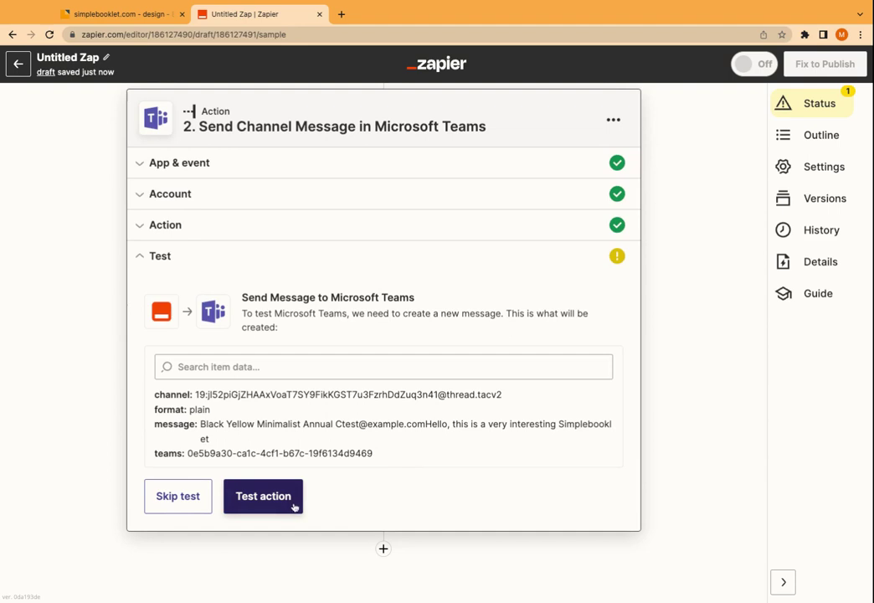
Test the Microsoft Teams action by sending the sample message, and publish and turn on the Zap.
click(294, 505)
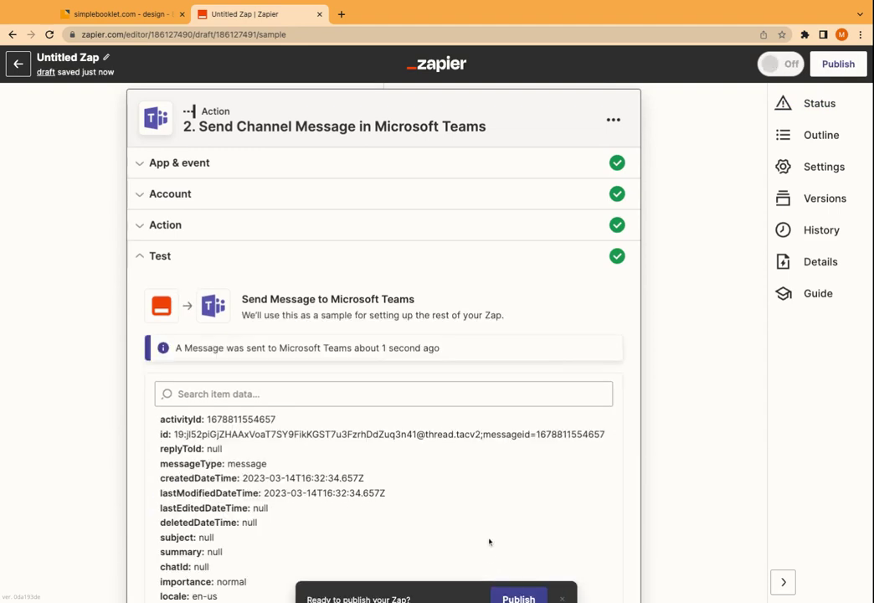
scroll(490, 519, down, 2)
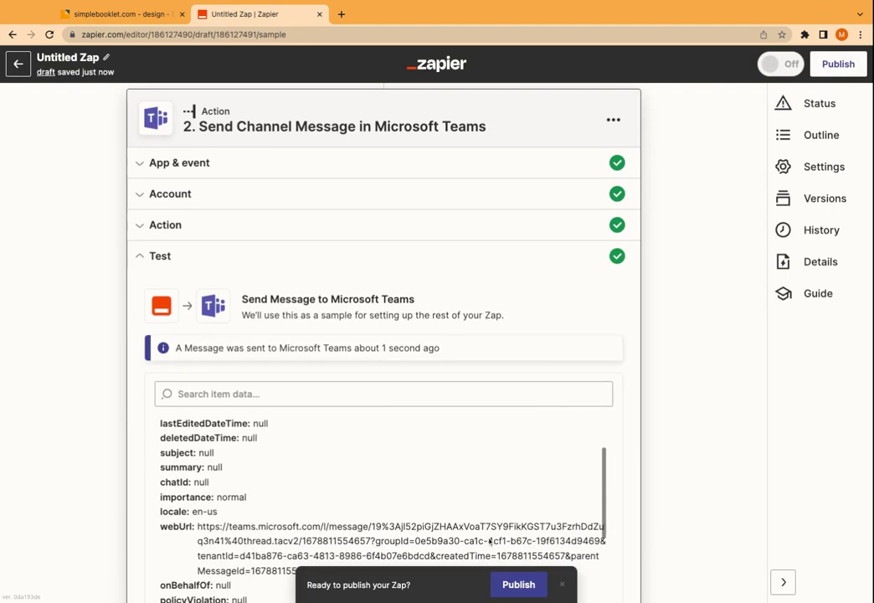
click(519, 584)
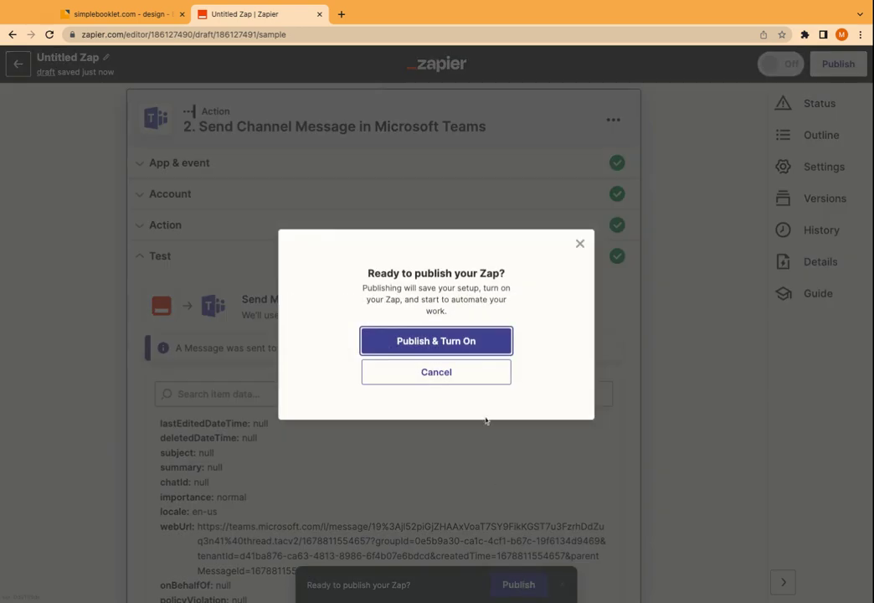
click(484, 343)
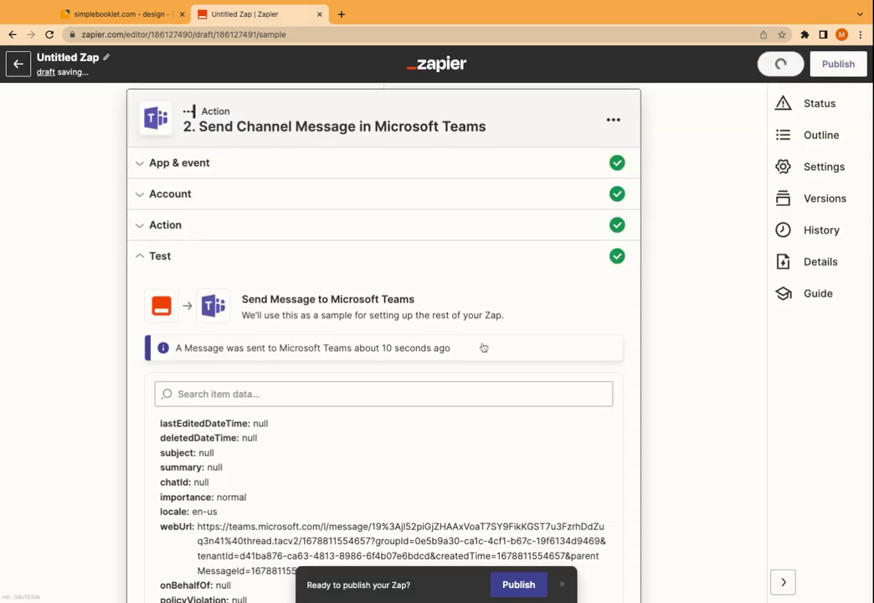